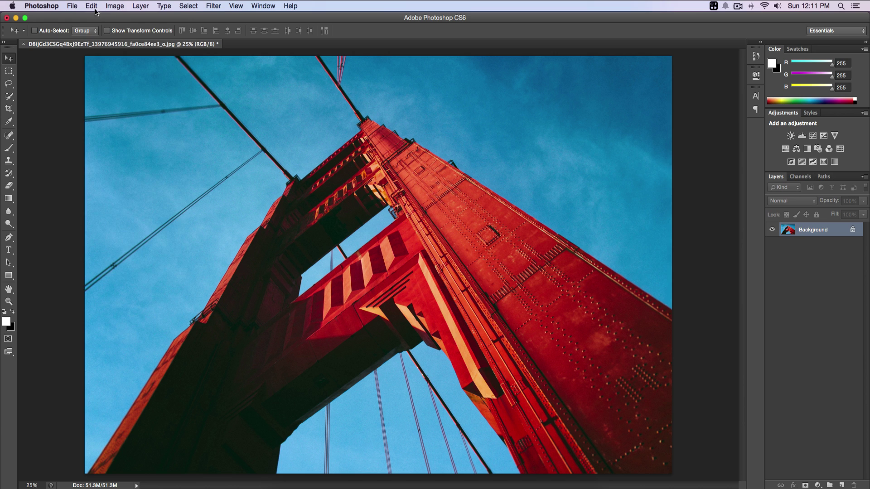
Convert the Background layer to a smart object and rename it 'Image'.
left_click(73, 6)
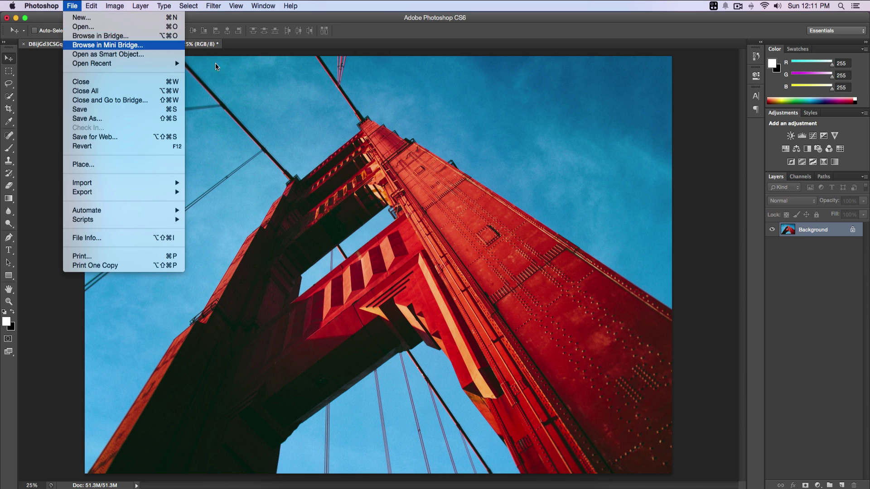
left_click(367, 137)
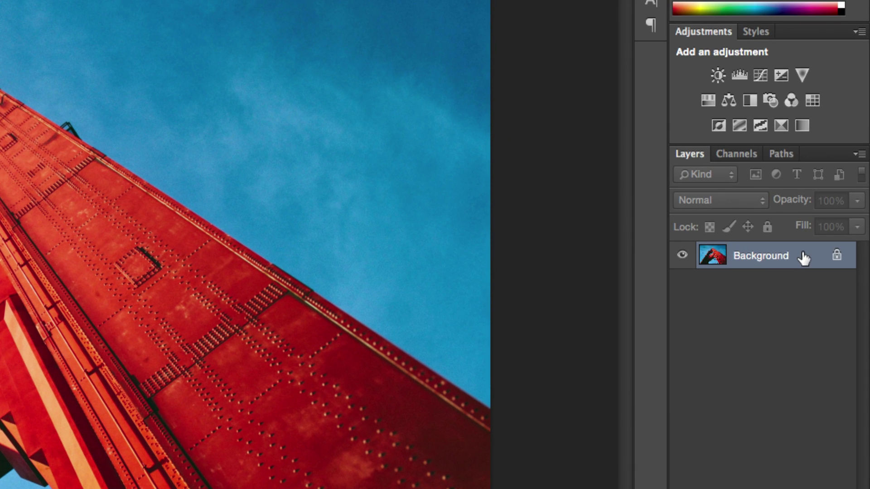
right_click(834, 230)
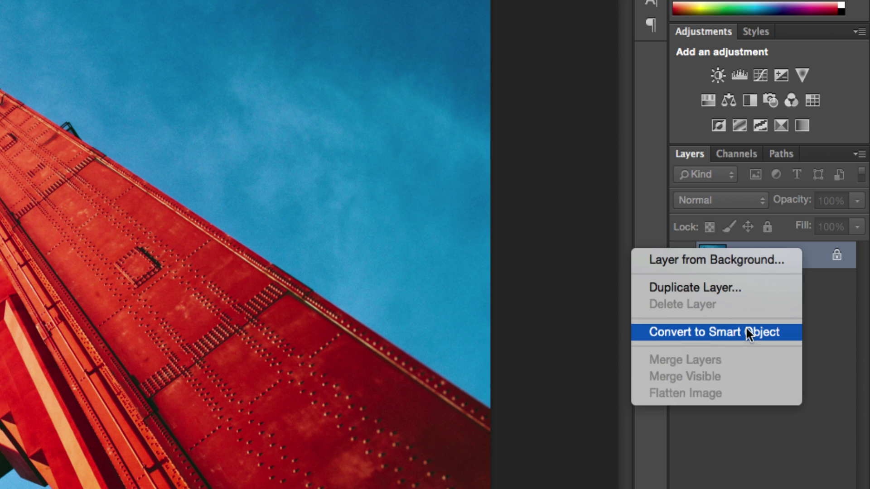
left_click(733, 329)
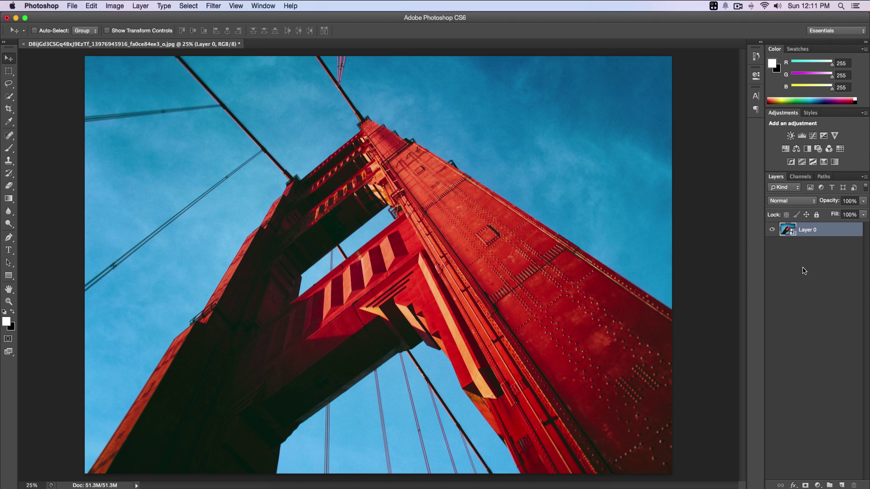
double_click(809, 229)
type("Image")
key("Return")
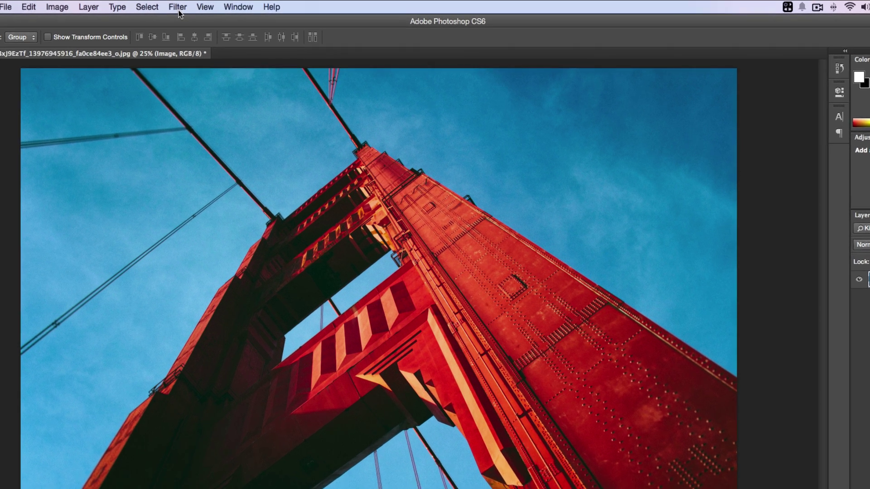
Apply a Gaussian Blur with a 190-pixel radius to the Image smart object.
left_click(215, 8)
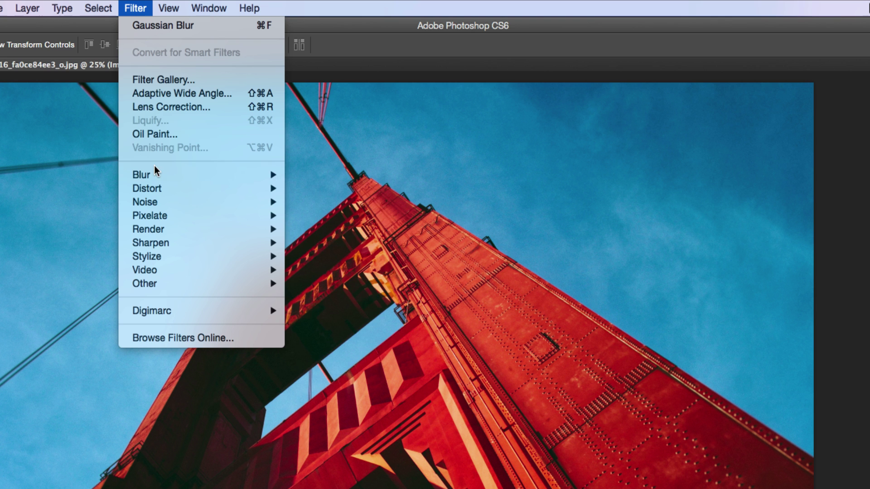
mouse_move(264, 123)
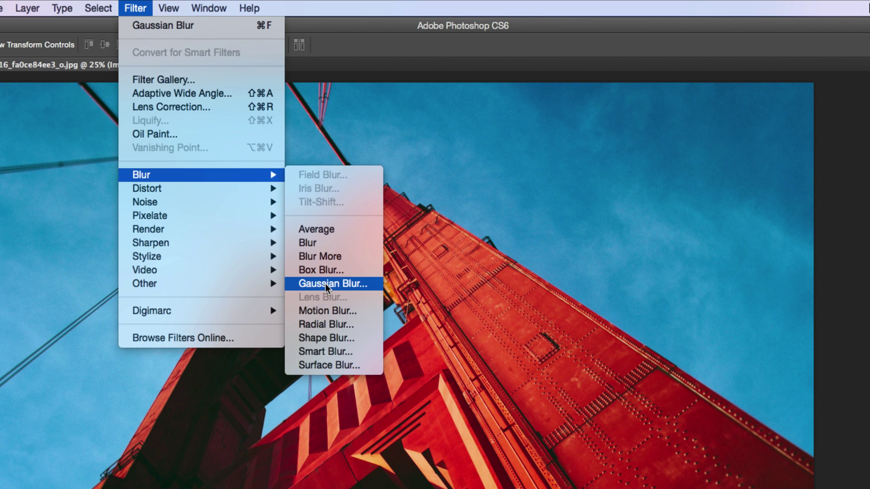
left_click(325, 283)
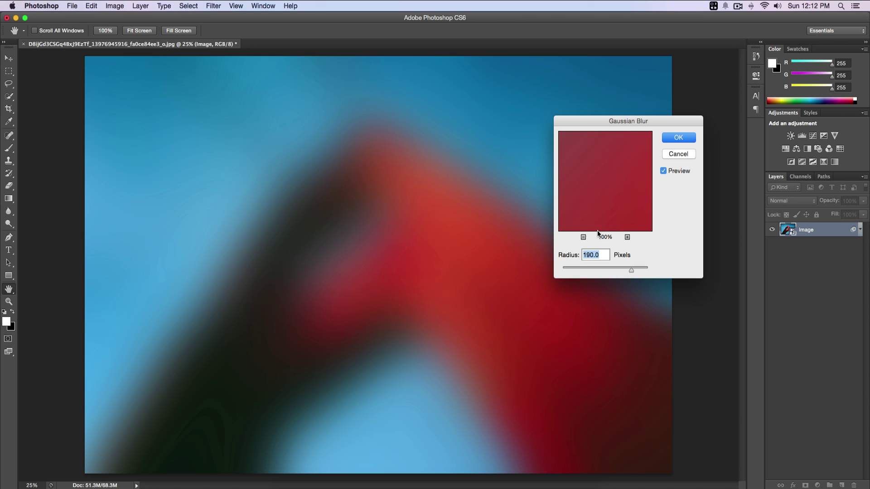
left_click(673, 140)
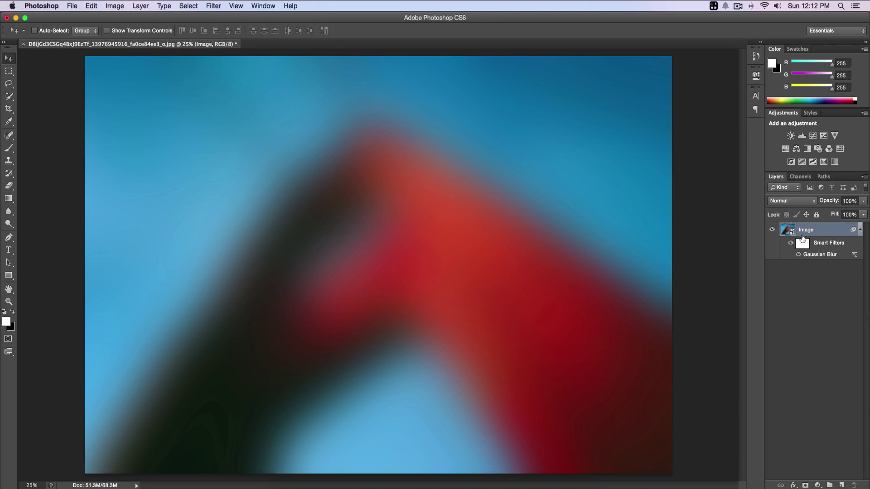
Create a new layer above Image named 'White' and fill it entirely with white.
left_click(841, 486)
left_click(141, 5)
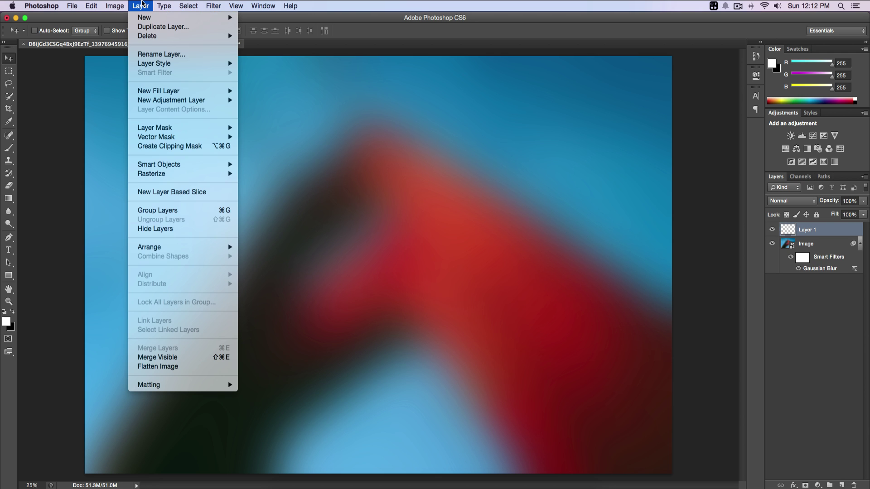
mouse_move(164, 18)
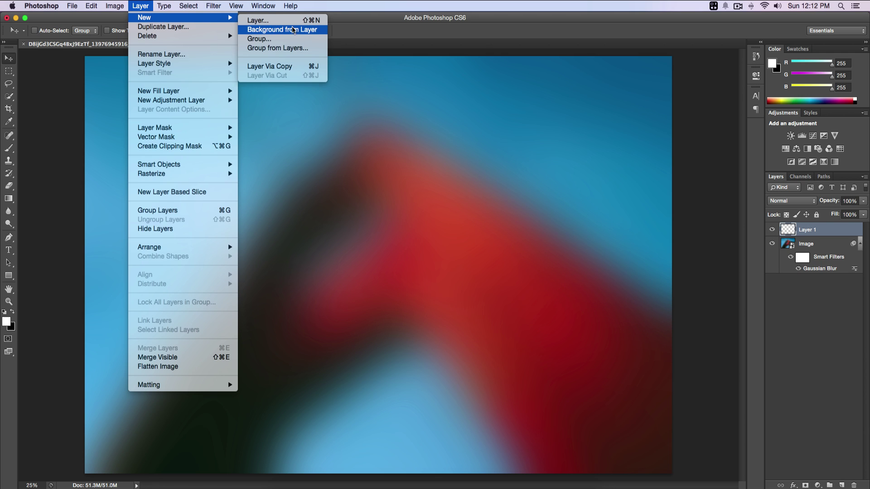
left_click(821, 240)
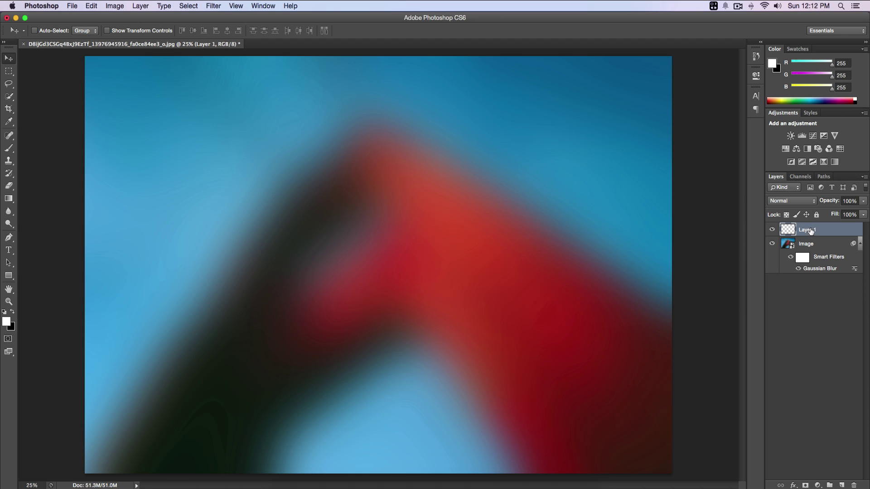
double_click(807, 230)
type("White")
key("Return")
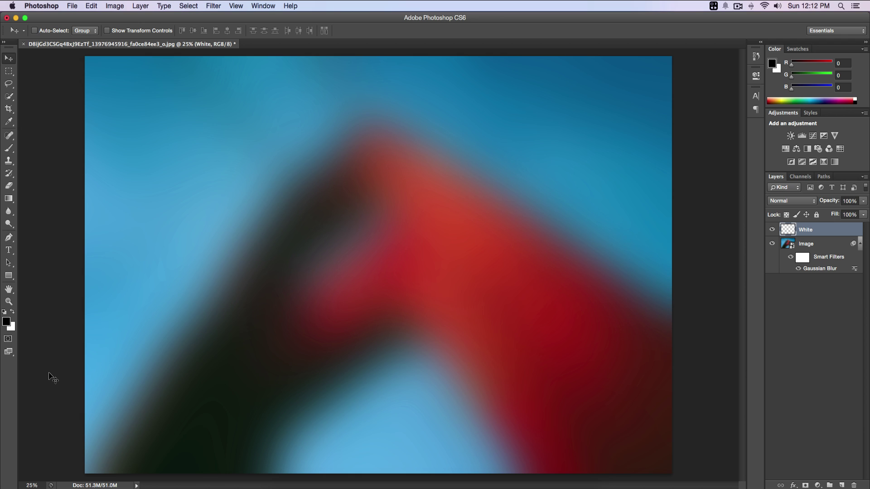
key("x")
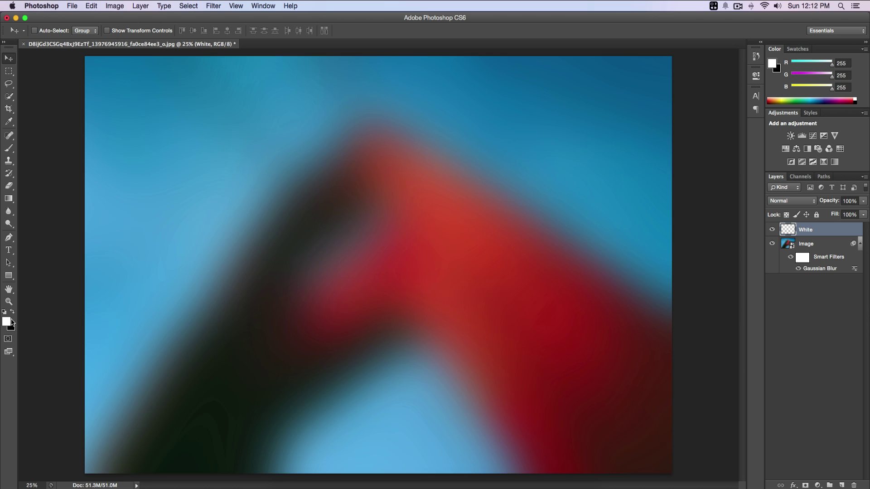
key("alt+BackSpace")
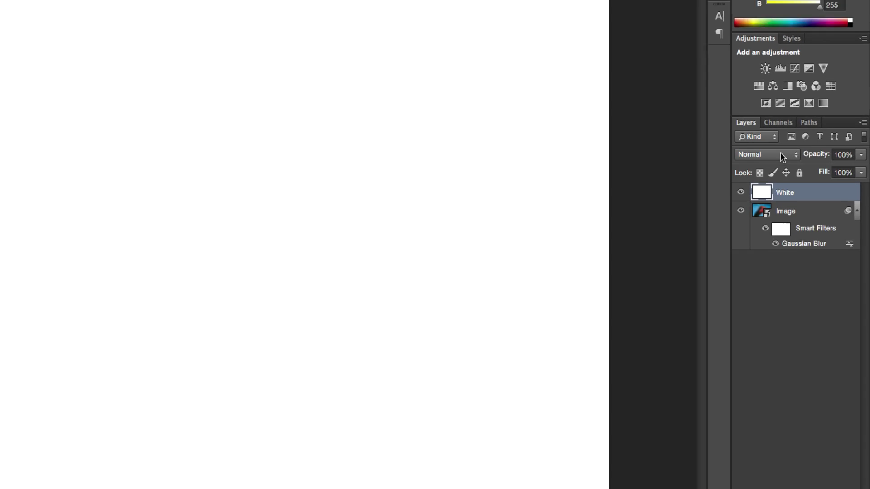
Set the White layer to Soft Light at 25% opacity and clip it to Image.
left_click(780, 155)
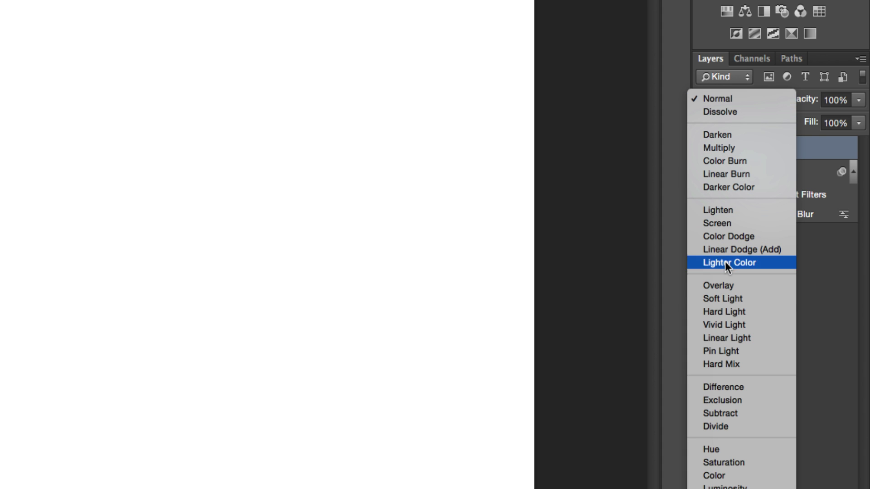
left_click(727, 299)
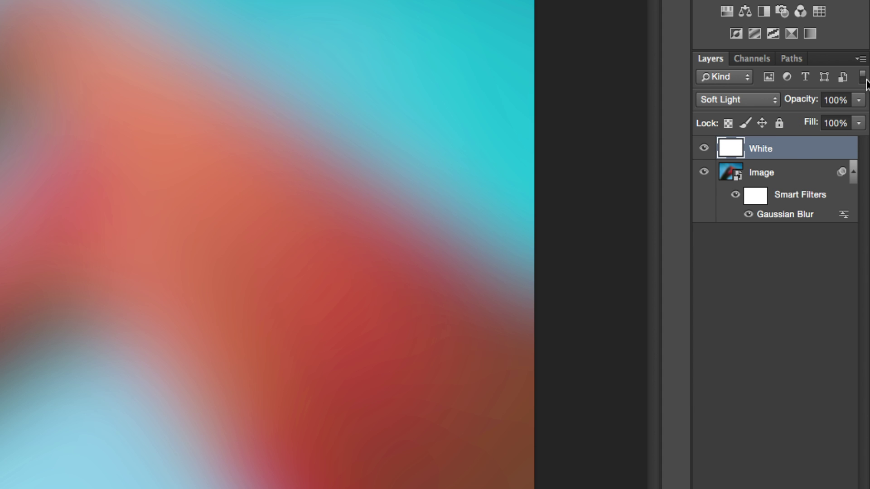
left_click(838, 100)
type("25")
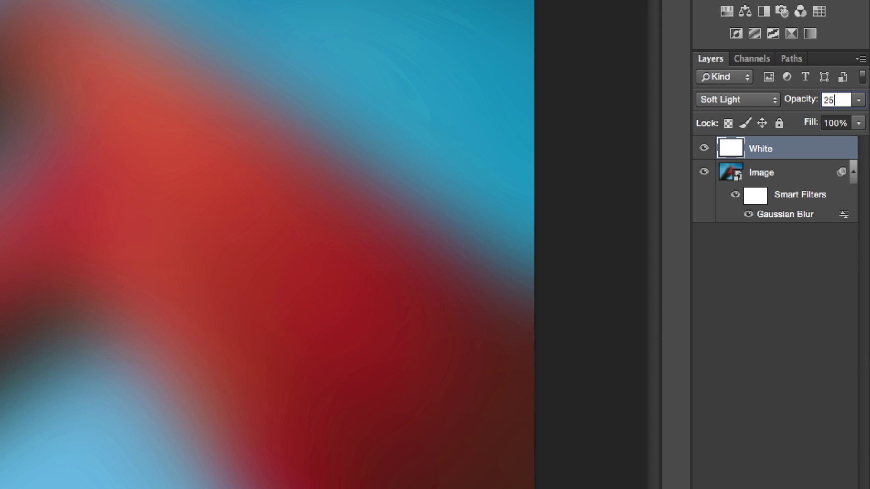
key("Return")
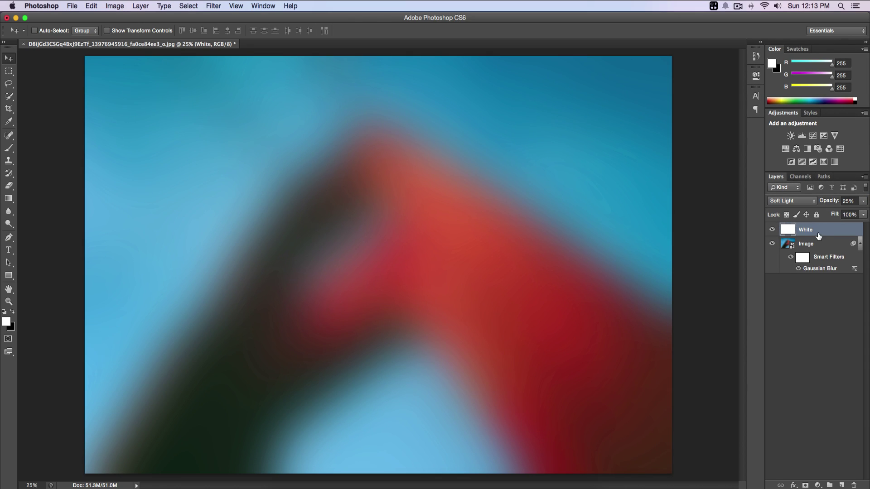
right_click(825, 233)
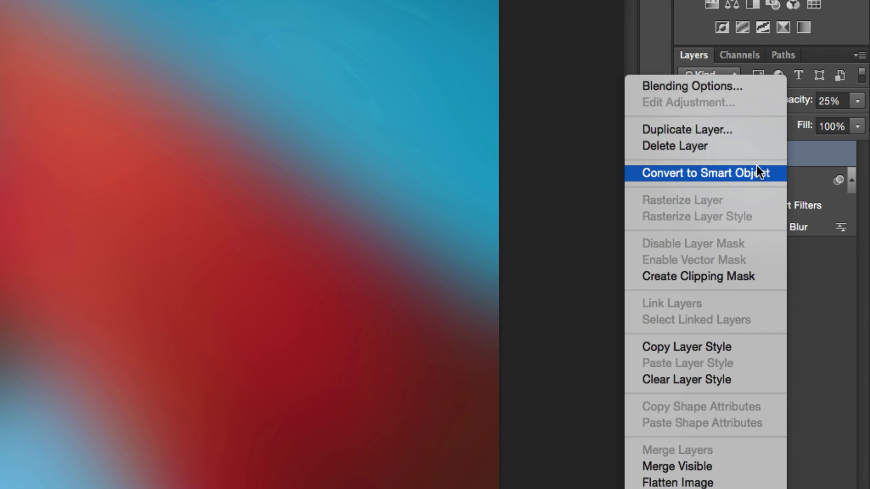
left_click(708, 276)
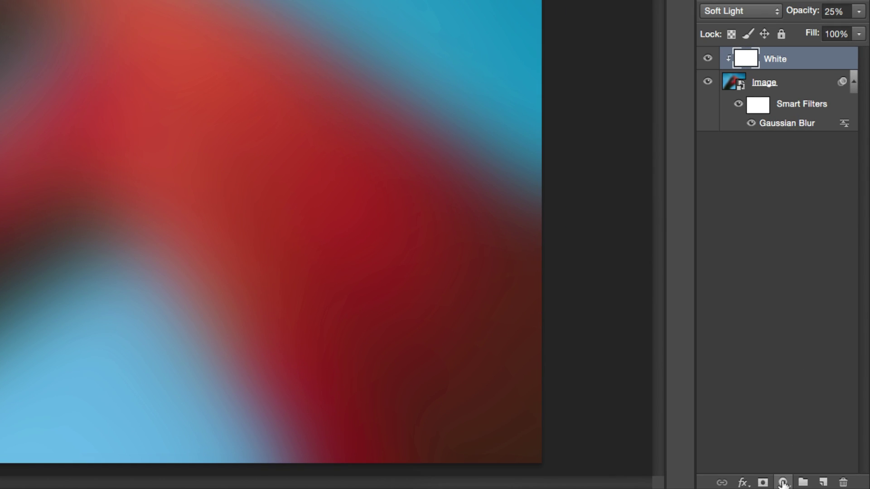
Add a Vibrance adjustment layer above White with vibrance raised slightly.
left_click(783, 483)
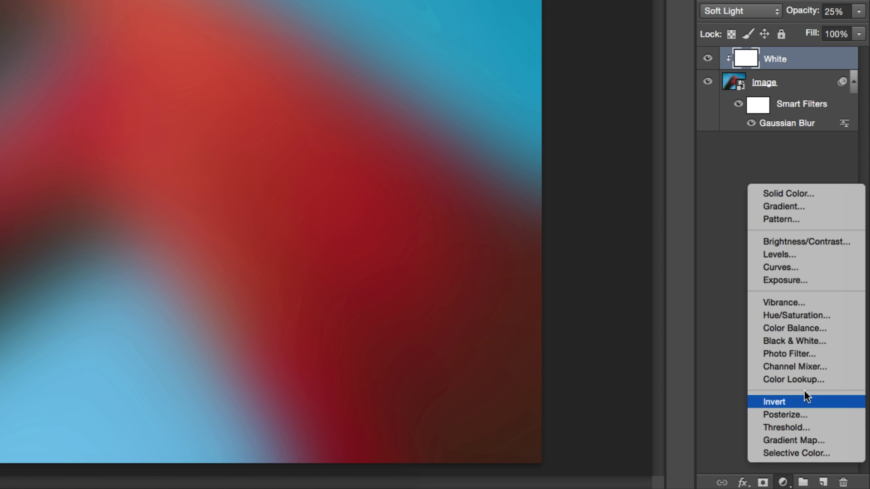
left_click(793, 302)
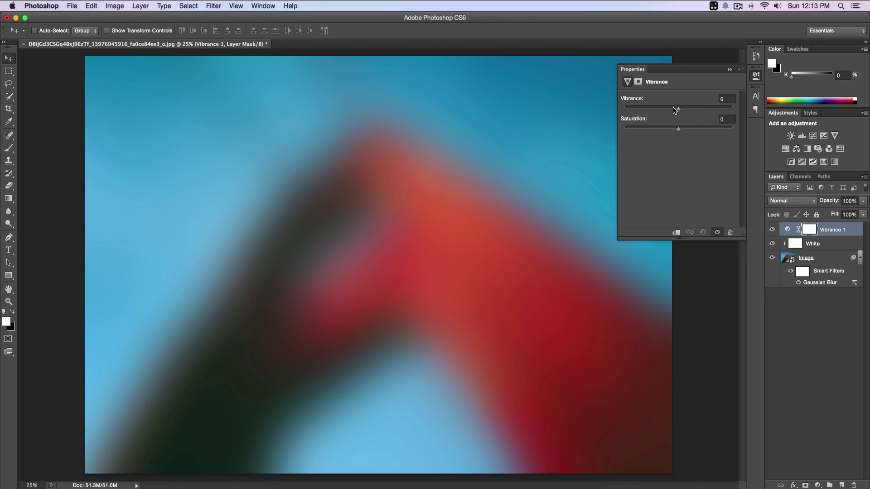
left_click_drag(678, 109, 692, 110)
left_click(730, 69)
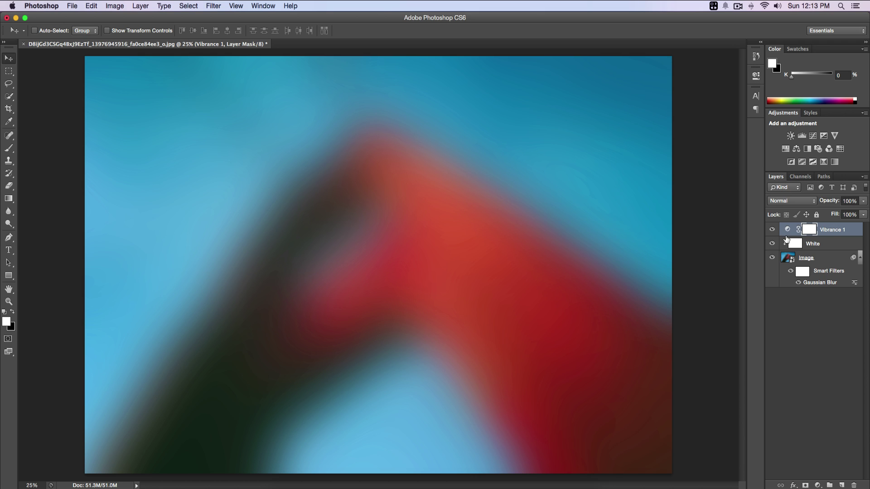
Toggle the Vibrance 1 layer's visibility repeatedly to compare before and after.
left_click(772, 230)
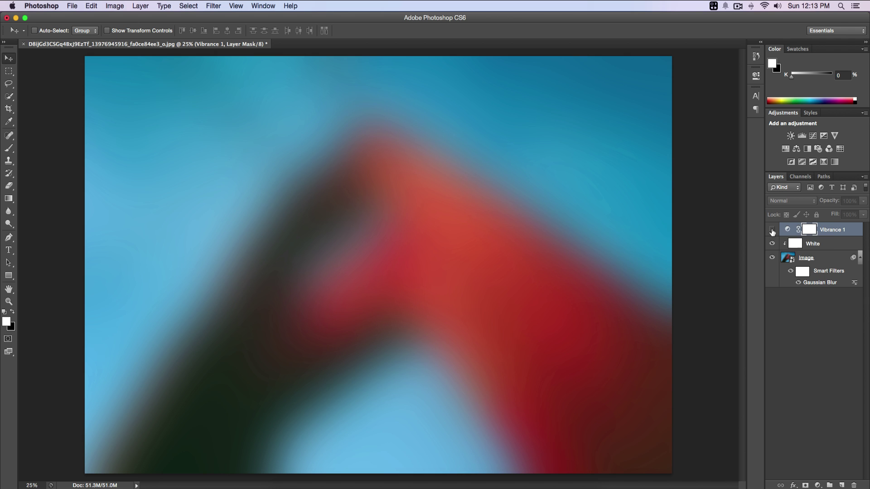
left_click(772, 231)
left_click(772, 231)
left_click(772, 232)
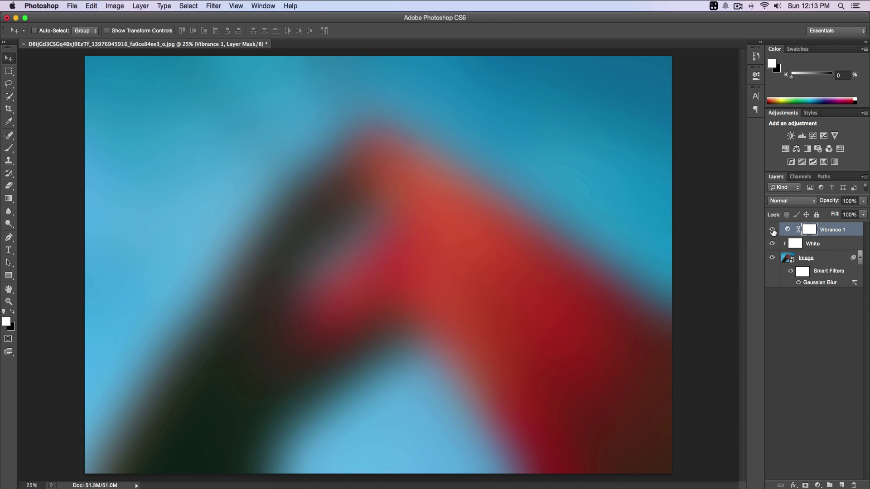
left_click(772, 231)
left_click(772, 231)
left_click(772, 231)
left_click(773, 231)
Add a new empty layer above Vibrance 1.
left_click(827, 246)
left_click(832, 236)
left_click(840, 486)
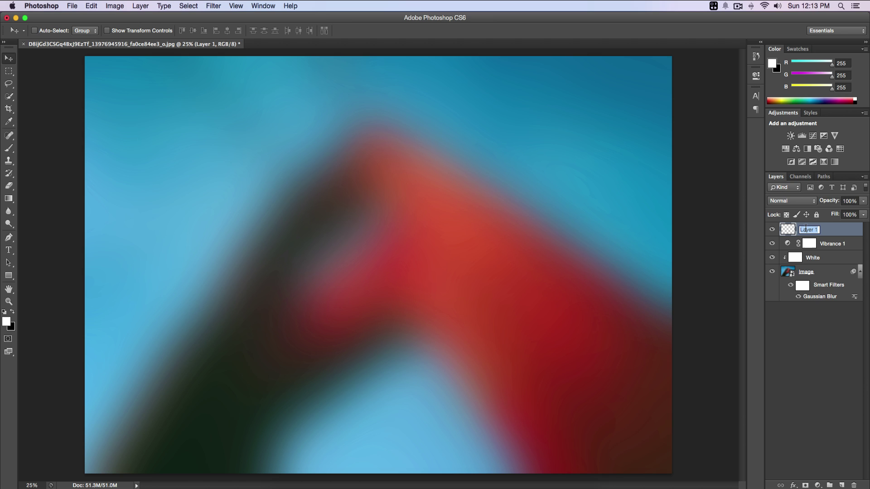
Rename the new layer 'Noise' and fill it with black.
double_click(807, 229)
type("Noise")
key("Return")
key("d")
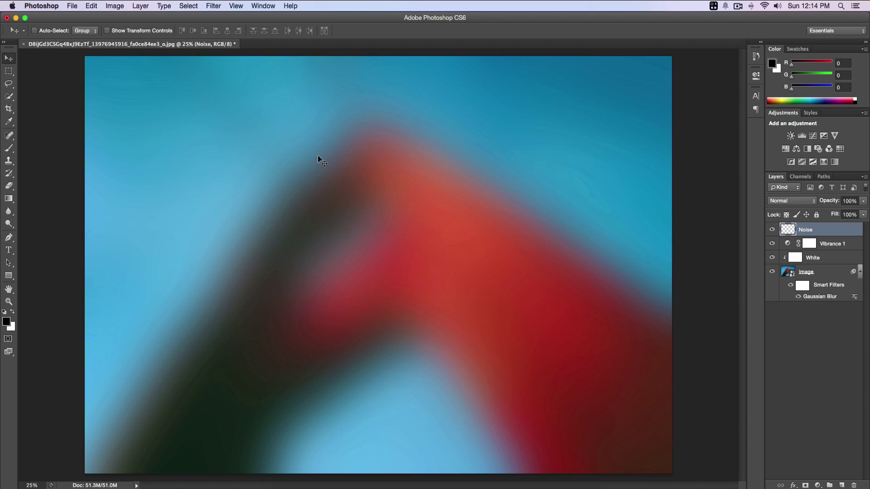
key("alt+BackSpace")
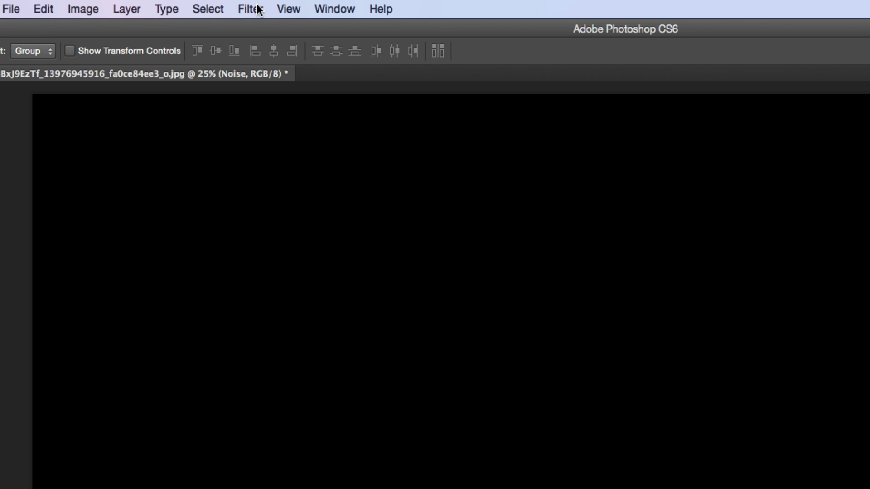
Add 25% Gaussian monochromatic noise to the Noise layer.
left_click(214, 5)
mouse_move(376, 234)
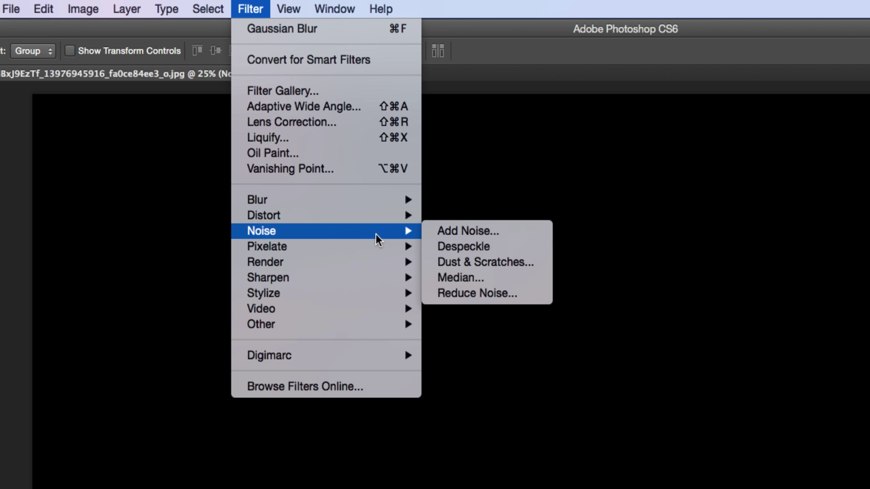
left_click(430, 191)
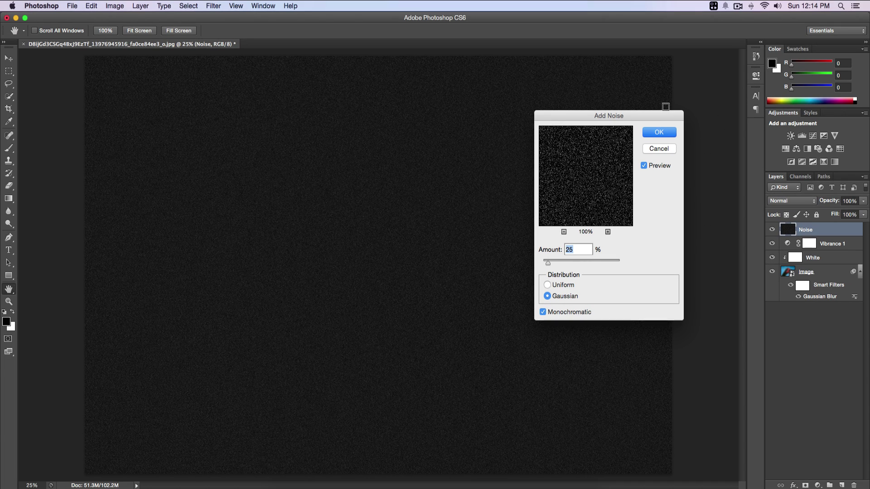
left_click(660, 131)
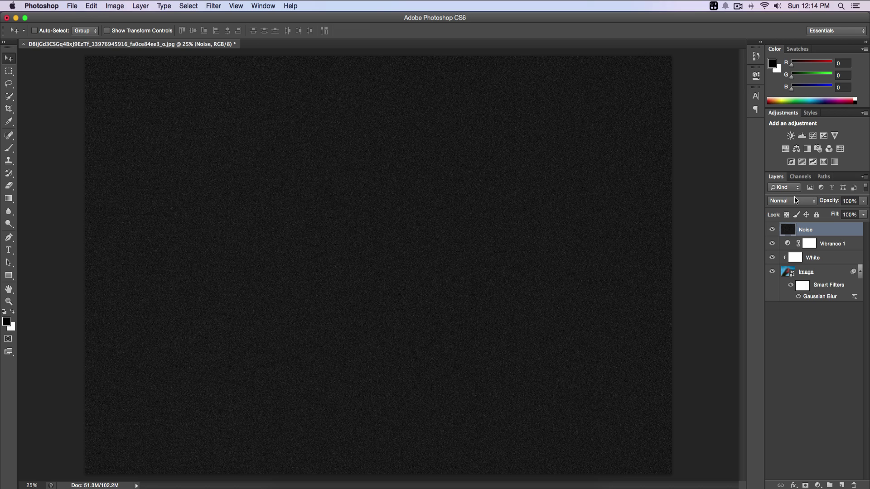
Set the Noise layer to Screen blend mode at 10% opacity, then deselect it.
left_click(803, 202)
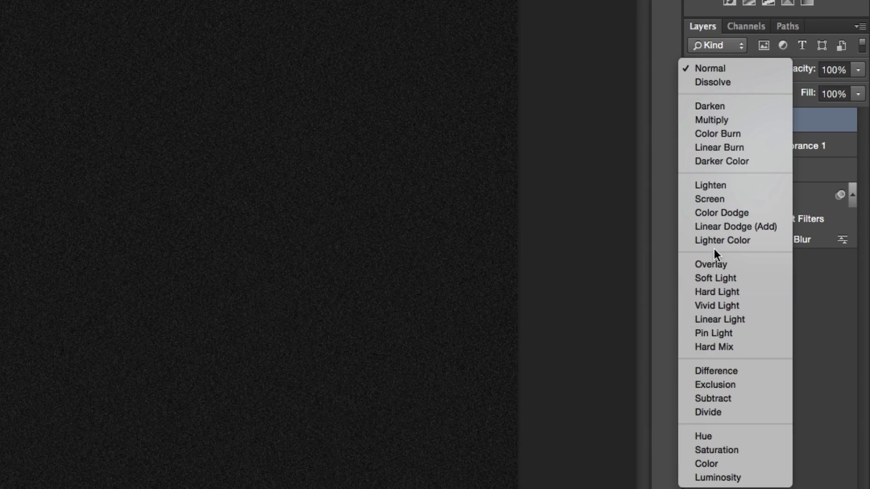
left_click(721, 199)
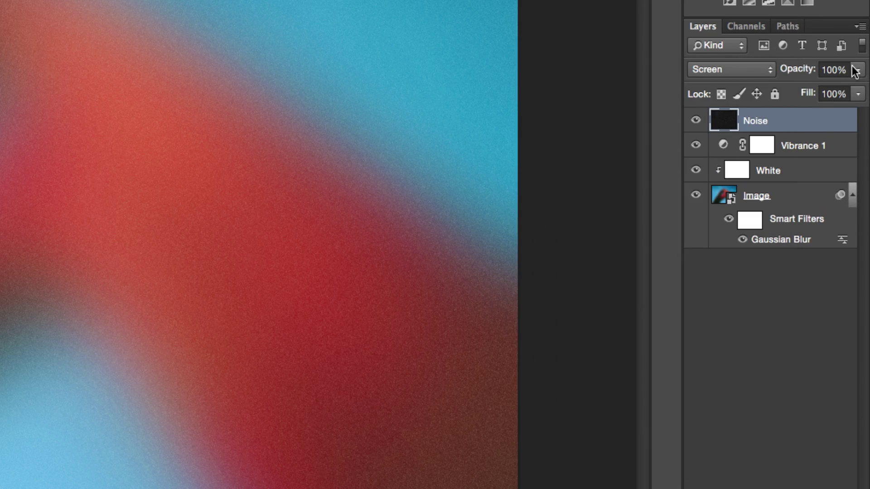
left_click(834, 69)
double_click(836, 69)
type("10")
key("Return")
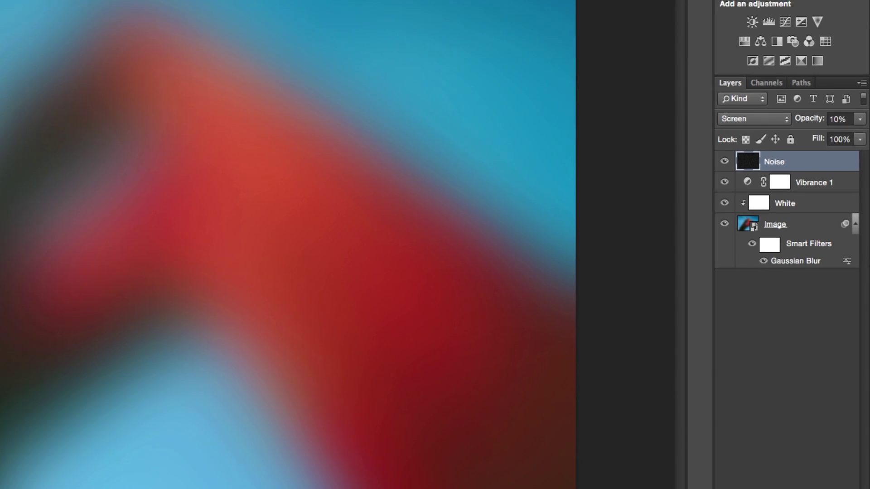
left_click(794, 301)
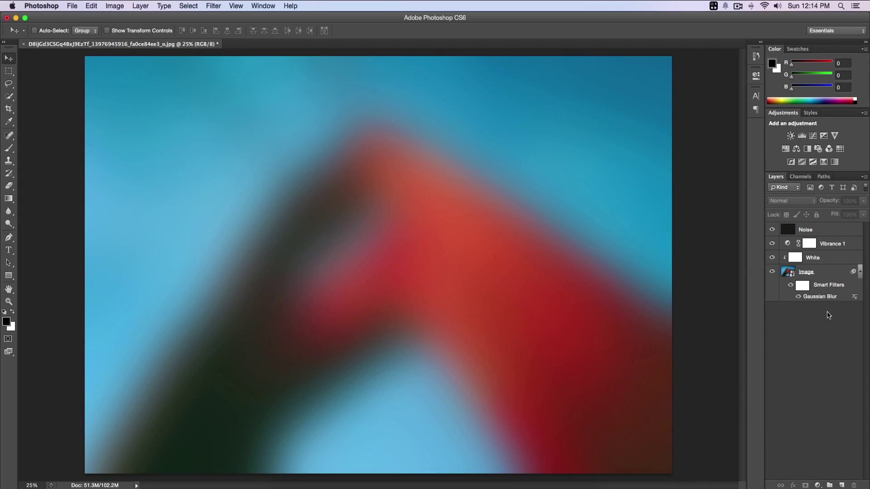
key("super+equal")
key("super+equal")
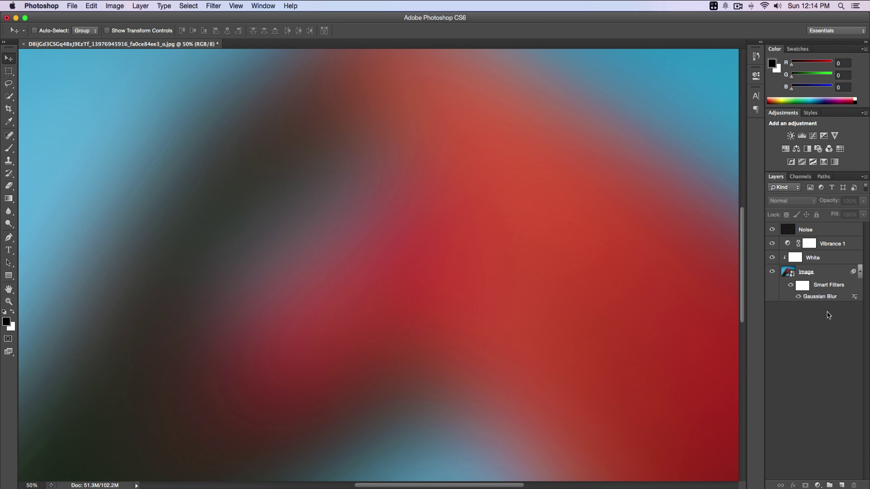
key("super+equal")
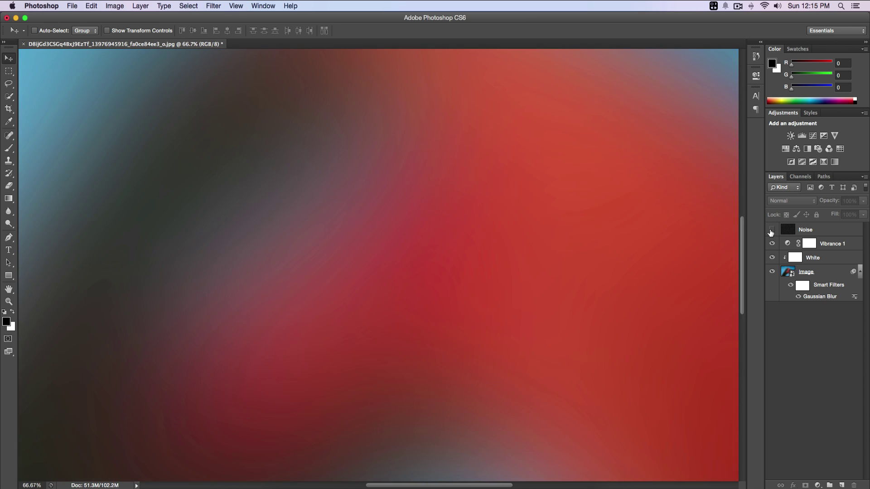
key("super+minus")
key("super+minus")
key("super+minus")
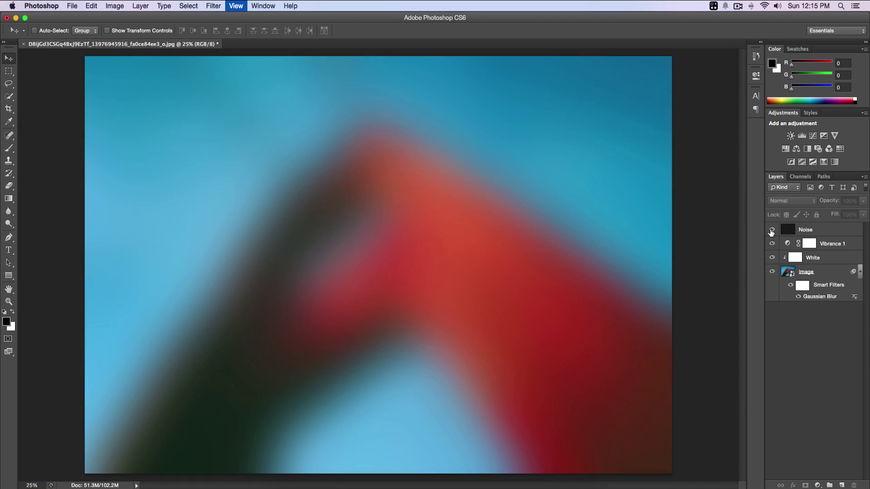